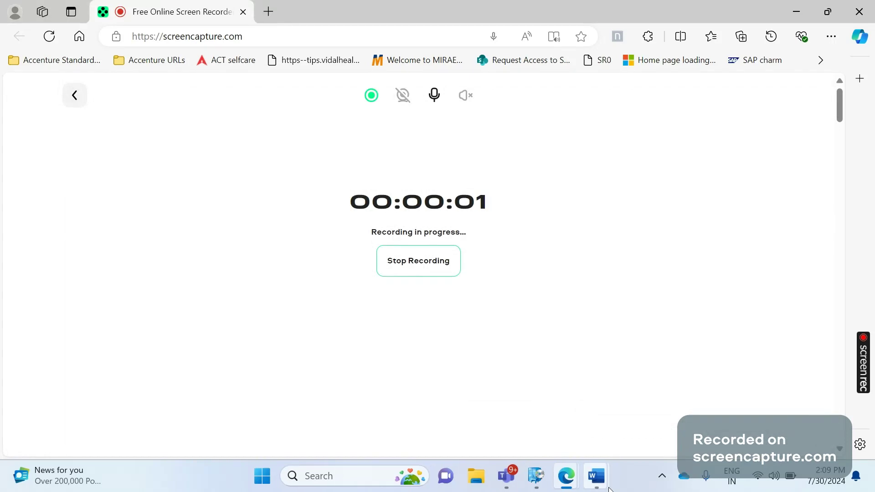
Bring the blank Document1 to the front in Word and zoom the page to 100%.
{"action": "mouse_move", "coordinate": [596, 479]}
{"action": "left_click", "coordinate": [671, 435]}
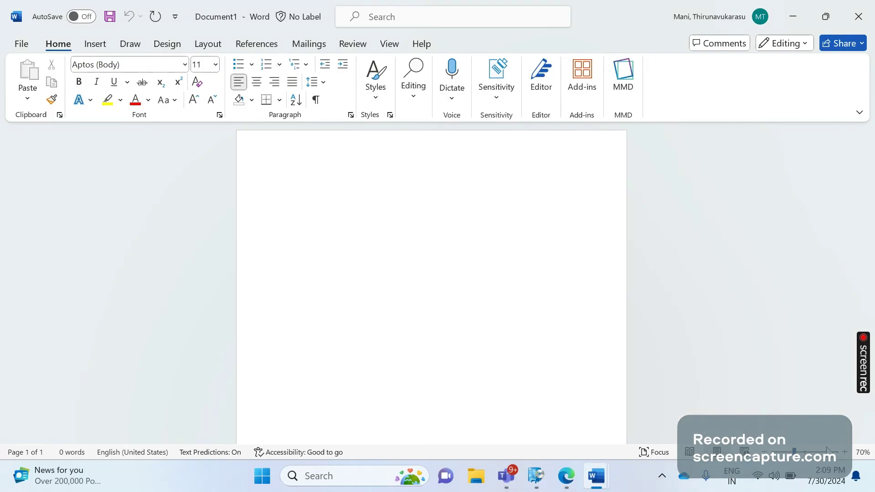
{"action": "left_click", "coordinate": [845, 452]}
{"action": "left_click", "coordinate": [844, 452]}
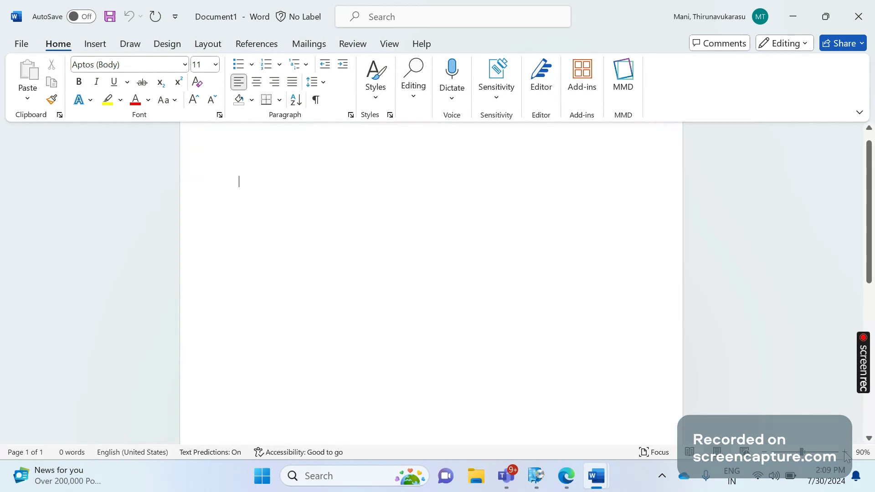
{"action": "left_click", "coordinate": [844, 452]}
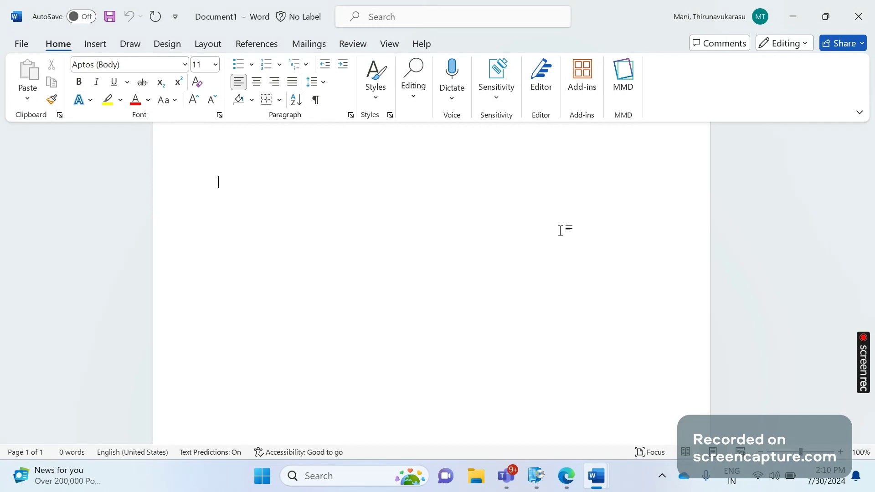
Type the heading 'BRF+' and turn a row of hyphens beneath it into a border line.
{"action": "type", "text": "BRF"}
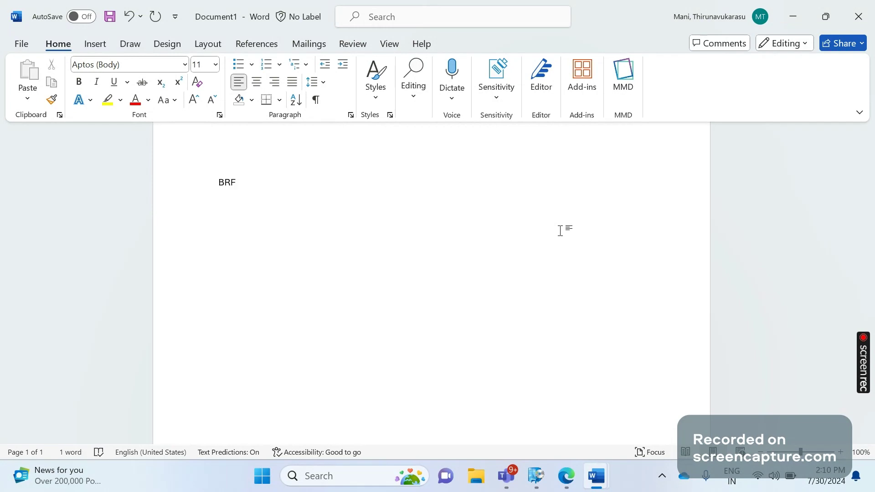
{"action": "type", "text": "+"}
{"action": "key", "text": "Return"}
{"action": "type", "text": "----------"}
{"action": "key", "text": "Return"}
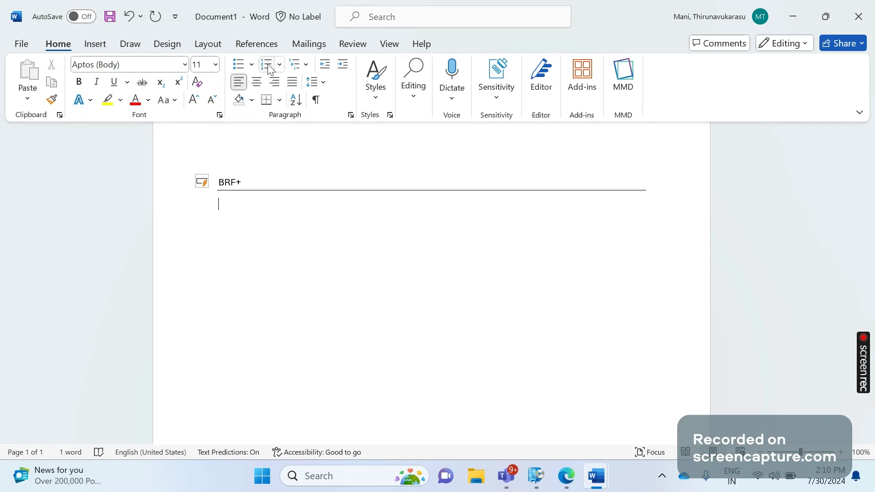
Start a bulleted list with 'In ERP its nast based output determination'.
{"action": "left_click", "coordinate": [238, 64]}
{"action": "type", "text": "erp"}
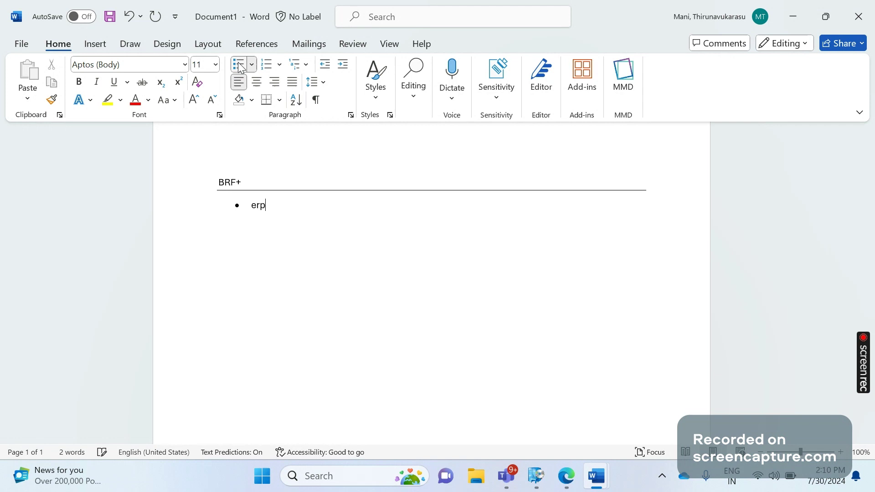
{"action": "key", "text": "BackSpace"}
{"action": "key", "text": "BackSpace"}
{"action": "key", "text": "BackSpace"}
{"action": "type", "text": "erp"}
{"action": "key", "text": "BackSpace"}
{"action": "key", "text": "BackSpace"}
{"action": "key", "text": "BackSpace"}
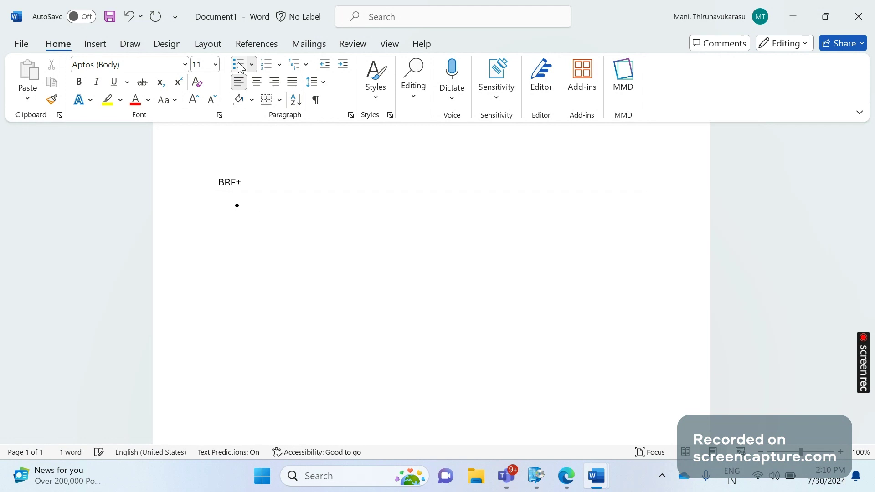
{"action": "type", "text": "IN e"}
{"action": "key", "text": "BackSpace"}
{"action": "key", "text": "BackSpace"}
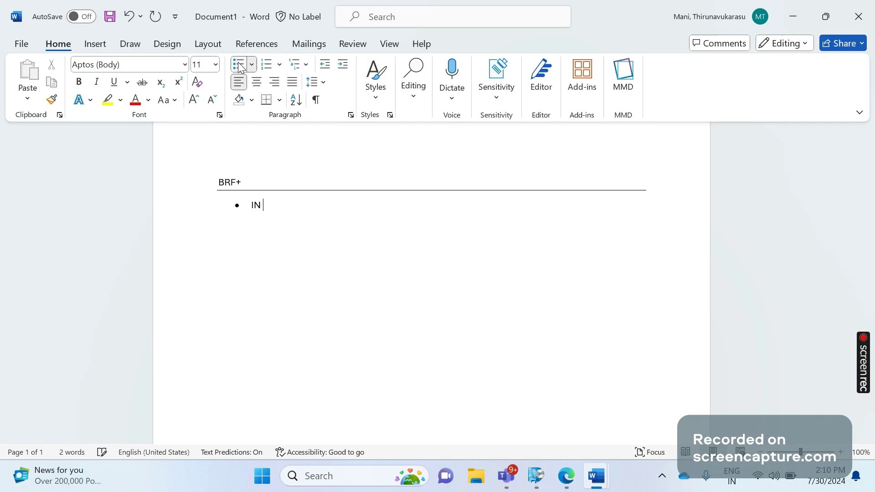
{"action": "key", "text": "BackSpace"}
{"action": "type", "text": "n ERP oi"}
{"action": "key", "text": "BackSpace"}
{"action": "key", "text": "BackSpace"}
{"action": "key", "text": "BackSpace"}
{"action": "type", "text": "its nast based"}
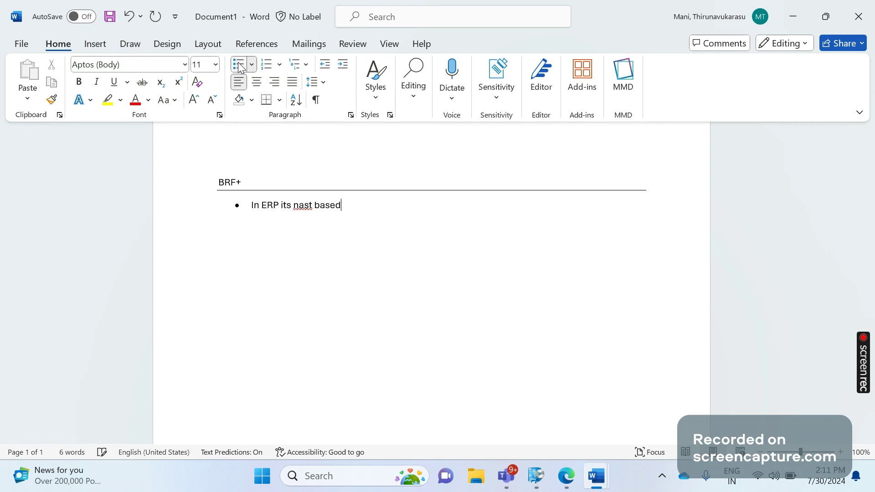
{"action": "type", "text": " out"}
{"action": "key", "text": "BackSpace"}
{"action": "type", "text": "put determination"}
Add a second bullet: 'In S4 Hana its based on BRF+ (Business Rule Framework)'.
{"action": "key", "text": "Return"}
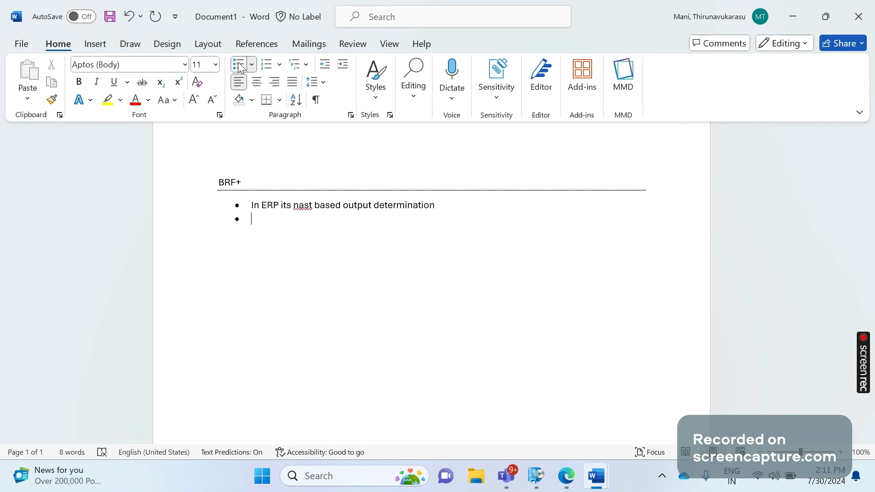
{"action": "type", "text": "In S4 Ha"}
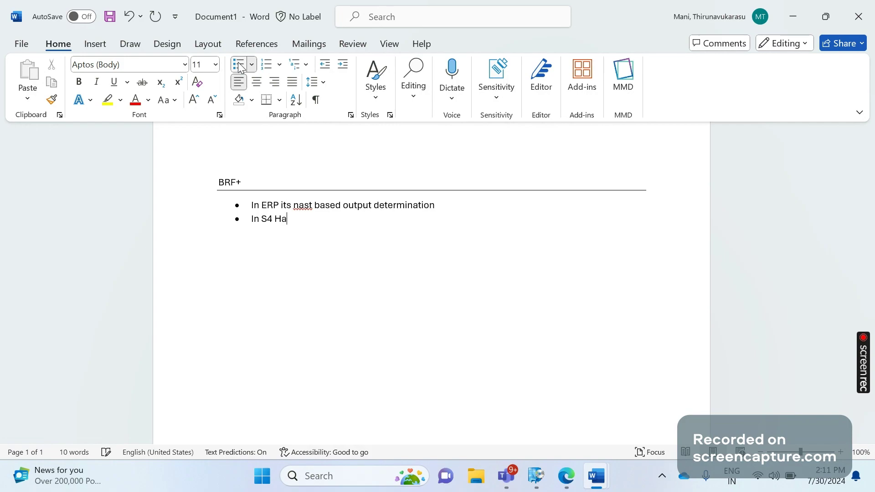
{"action": "type", "text": "na its based on BRF+"}
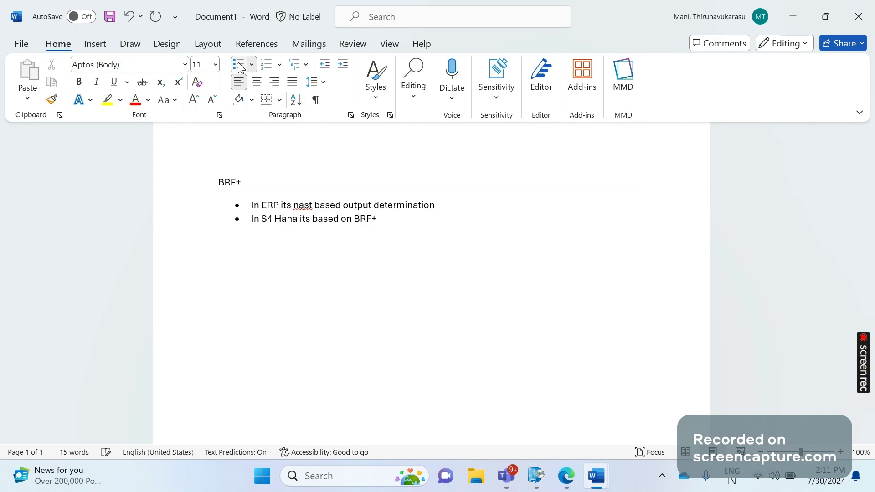
{"action": "type", "text": " (Business Rule Frame"}
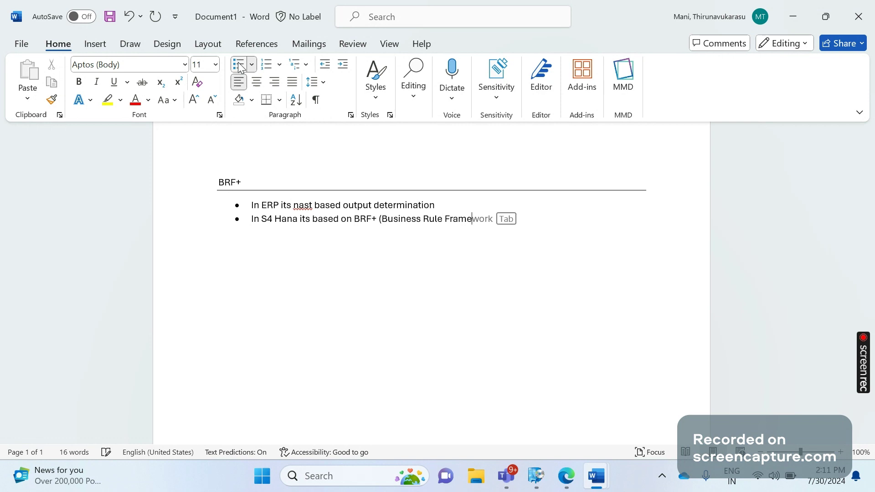
{"action": "key", "text": "Tab"}
{"action": "type", "text": ")"}
Add a third bullet about BRF being part of SAP DSM (Decision service Management) in ERP.
{"action": "key", "text": "Return"}
{"action": "type", "text": "BRF"}
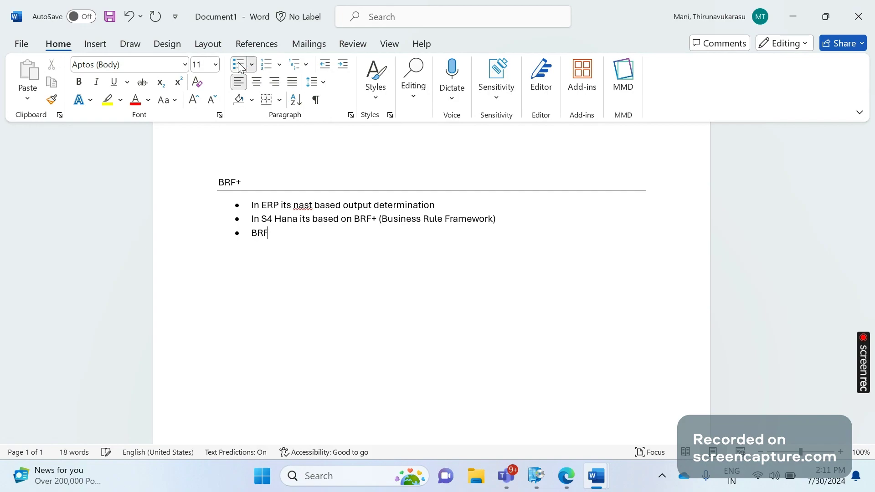
{"action": "type", "text": " used in as part"}
{"action": "key", "text": "Tab"}
{"action": "type", "text": "SAP"}
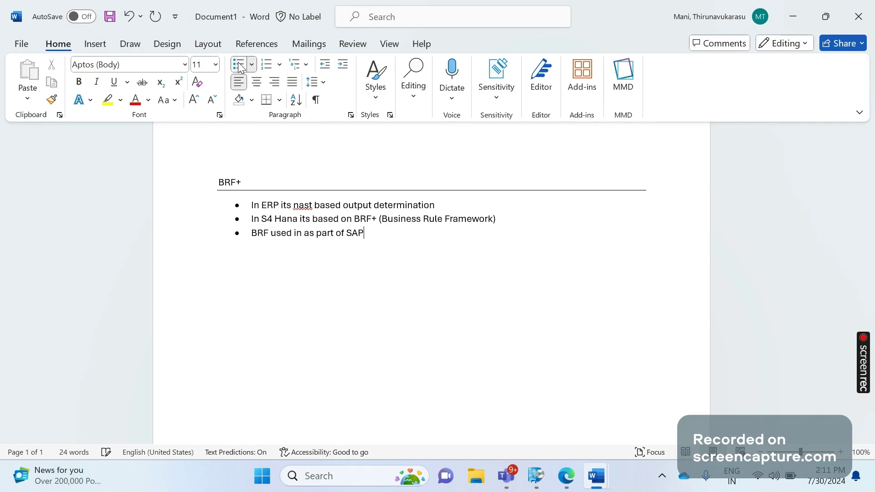
{"action": "type", "text": " DSM ("}
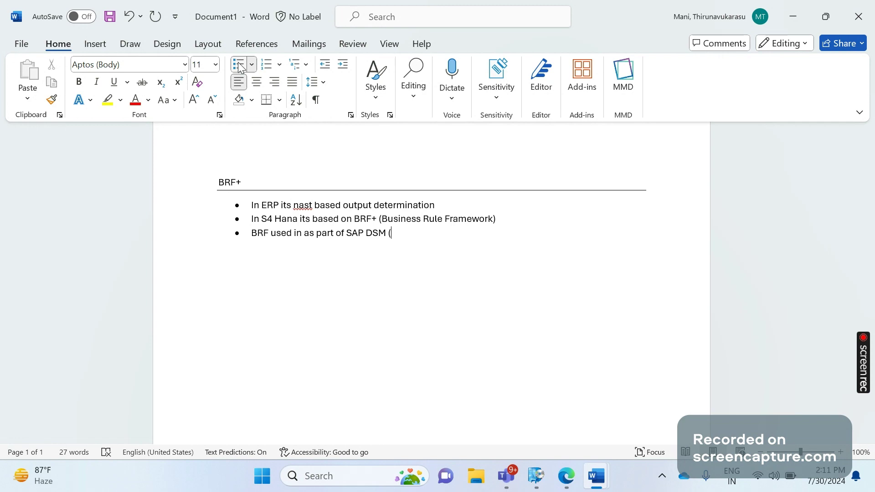
{"action": "type", "text": "Decision service Mangae"}
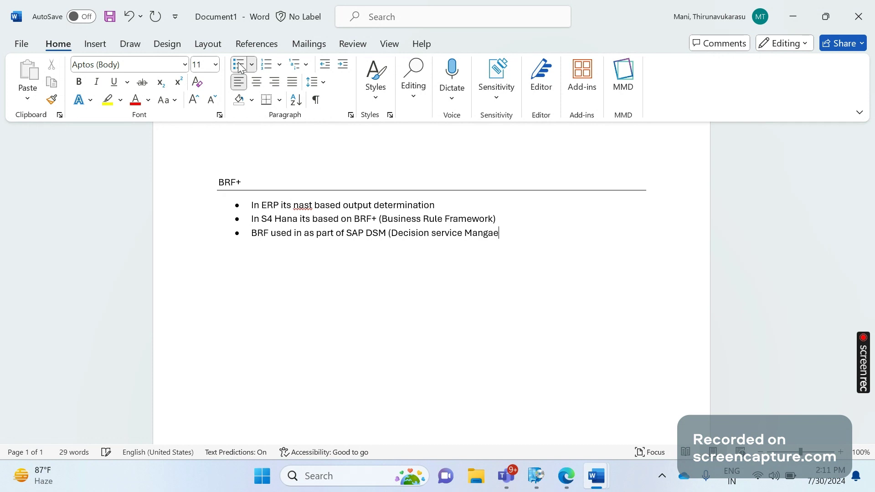
{"action": "key", "text": "BackSpace"}
{"action": "key", "text": "BackSpace"}
{"action": "key", "text": "BackSpace"}
{"action": "type", "text": "agement) in ERP fp"}
{"action": "key", "text": "BackSpace"}
{"action": "type", "text": "or than 10"}
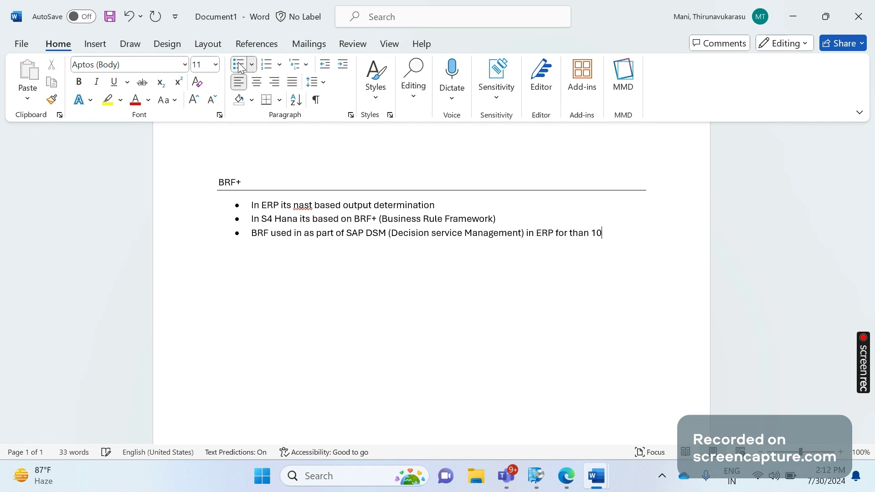
{"action": "type", "text": " years"}
Add a fourth bullet reading 'BRF+ introduce in 1511 version'.
{"action": "key", "text": "Return"}
{"action": "type", "text": "BRF"}
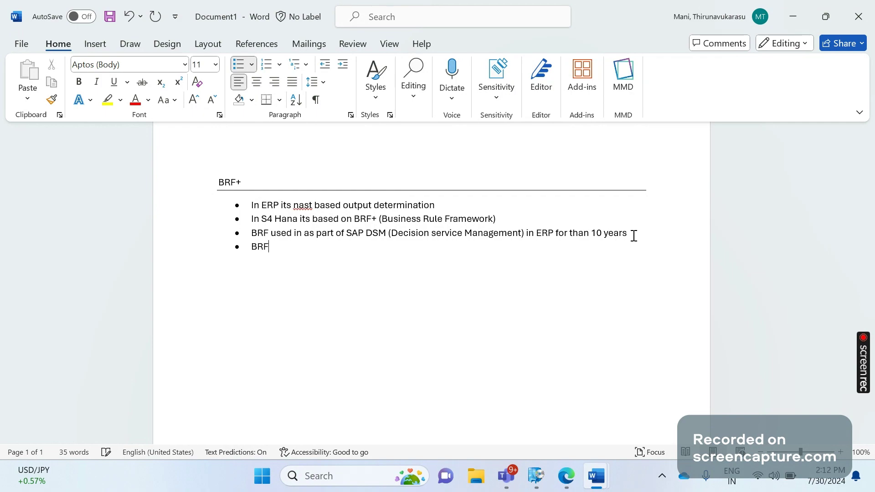
{"action": "type", "text": "+  intr"}
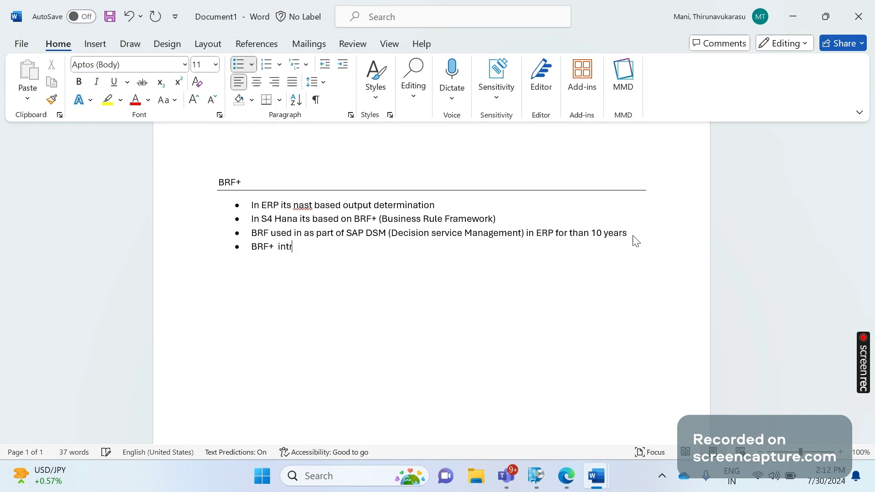
{"action": "type", "text": "oduce in 1511 version"}
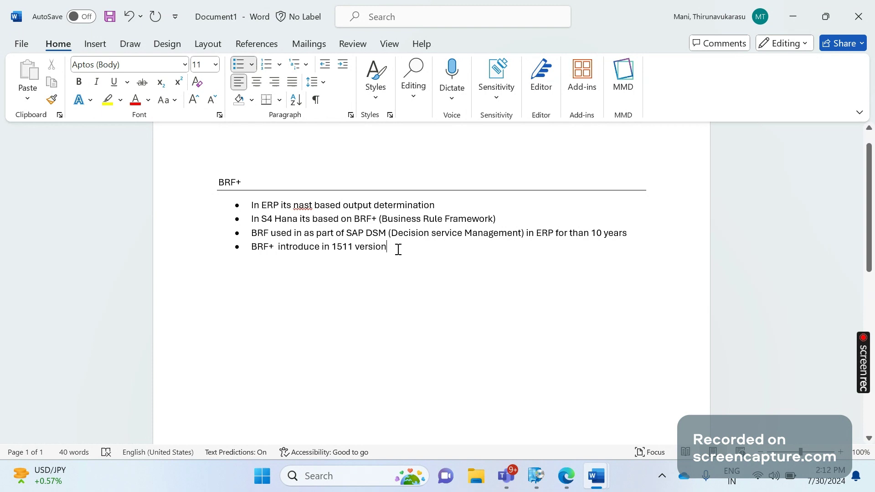
{"action": "left_click_drag", "start_coordinate": [346, 245], "coordinate": [334, 246]}
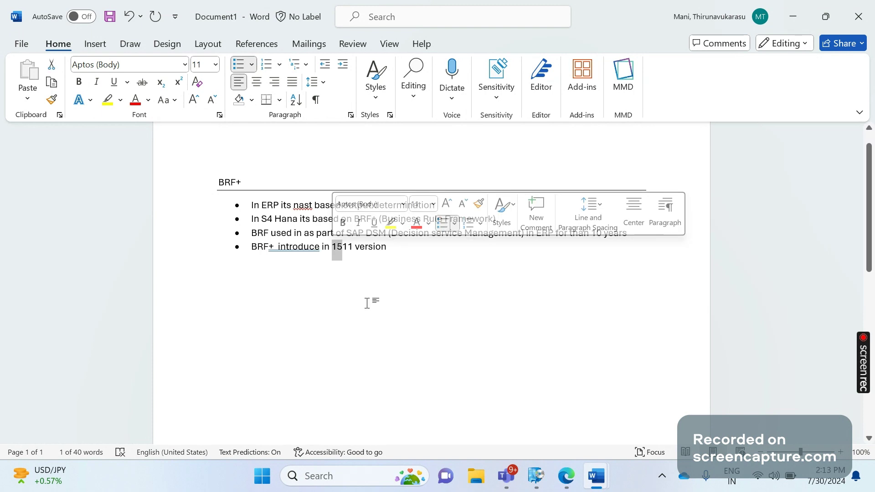
{"action": "left_click", "coordinate": [342, 247]}
{"action": "left_click_drag", "start_coordinate": [341, 246], "coordinate": [335, 246]}
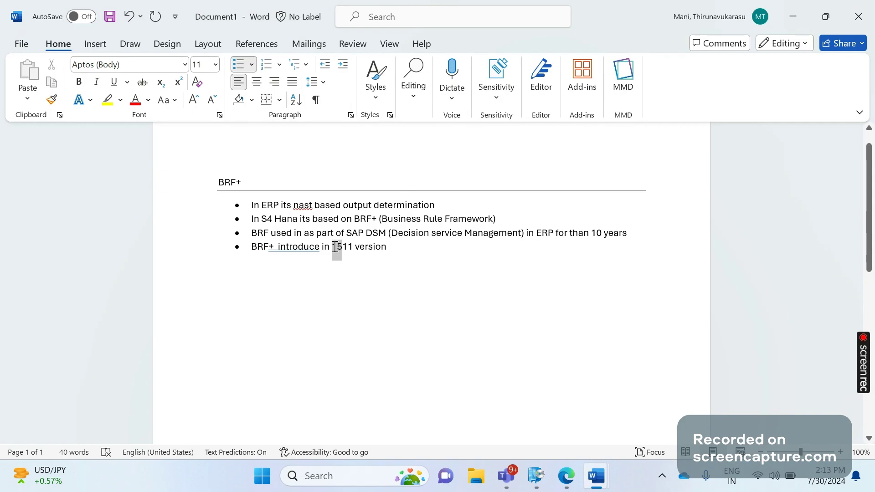
{"action": "left_click", "coordinate": [353, 246]}
{"action": "left_click_drag", "start_coordinate": [353, 248], "coordinate": [343, 253]}
{"action": "left_click", "coordinate": [362, 303]}
Accept the grammar fix reducing the double space to one, and dismiss the announcement notification.
{"action": "left_click", "coordinate": [285, 249]}
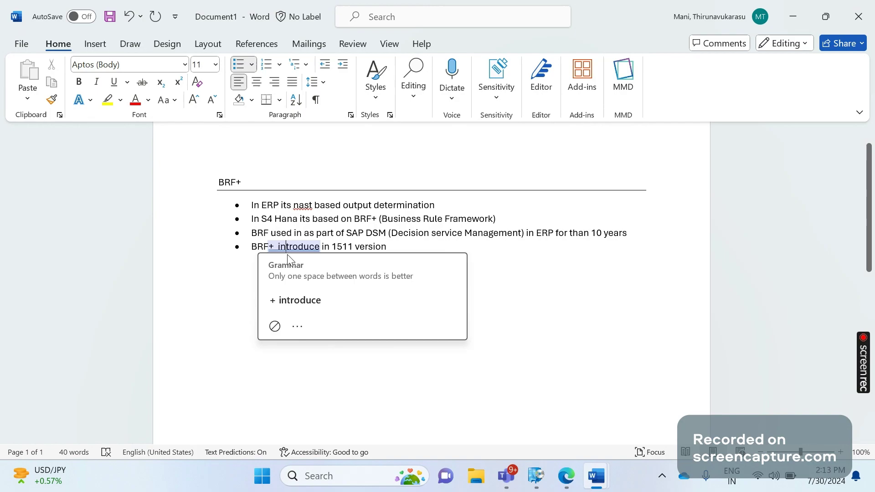
{"action": "left_click", "coordinate": [445, 307]}
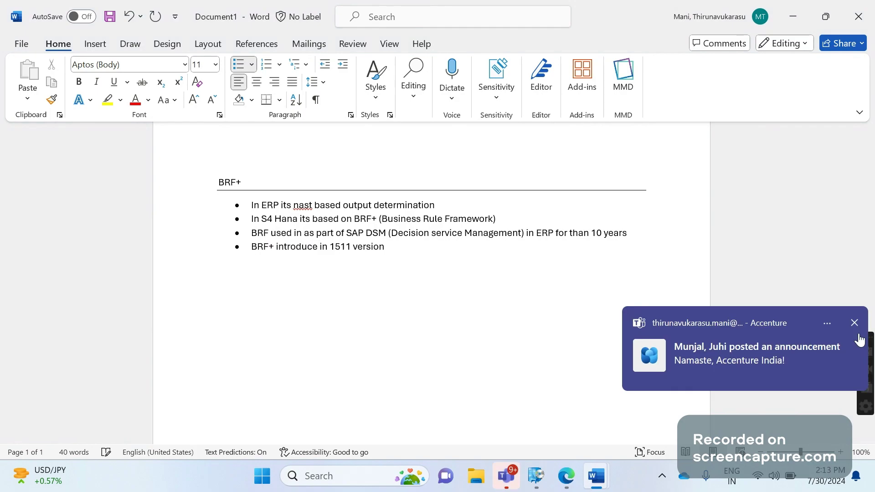
{"action": "left_click", "coordinate": [857, 335]}
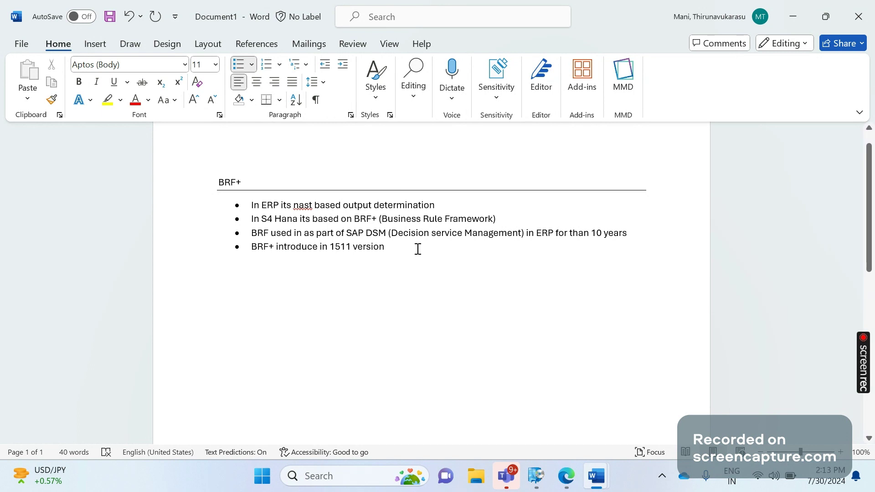
Below the 1511 line, add the bullet 'BRF+ is API (Application Programming Interface)'.
{"action": "key", "text": "Return"}
{"action": "type", "text": "BRF"}
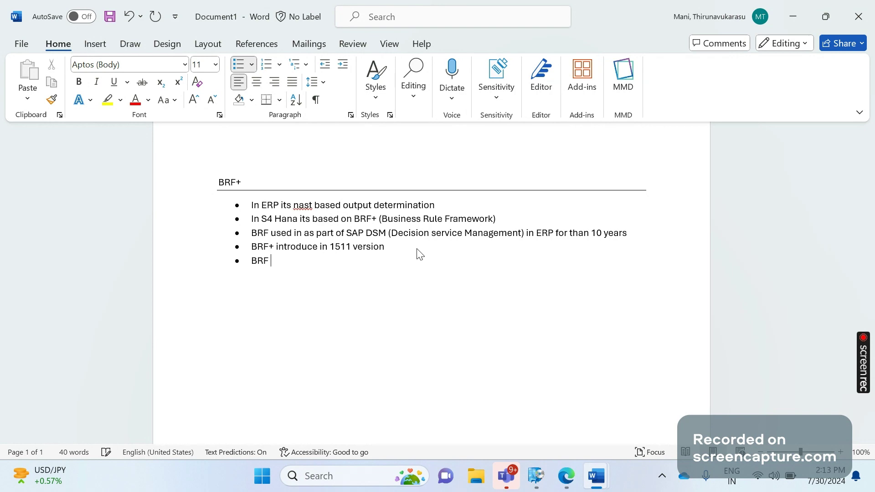
{"action": "type", "text": "+ is API (Application Pr"}
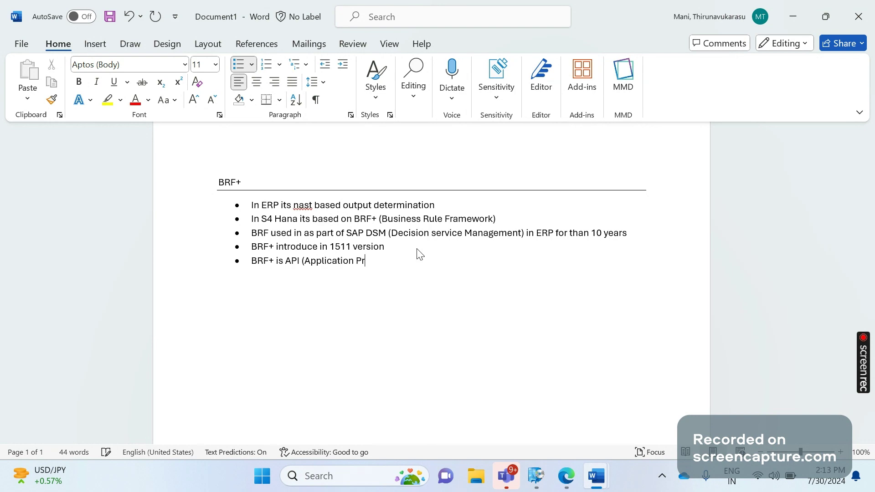
{"action": "type", "text": "g"}
{"action": "key", "text": "BackSpace"}
{"action": "type", "text": "ogramming Interface)"}
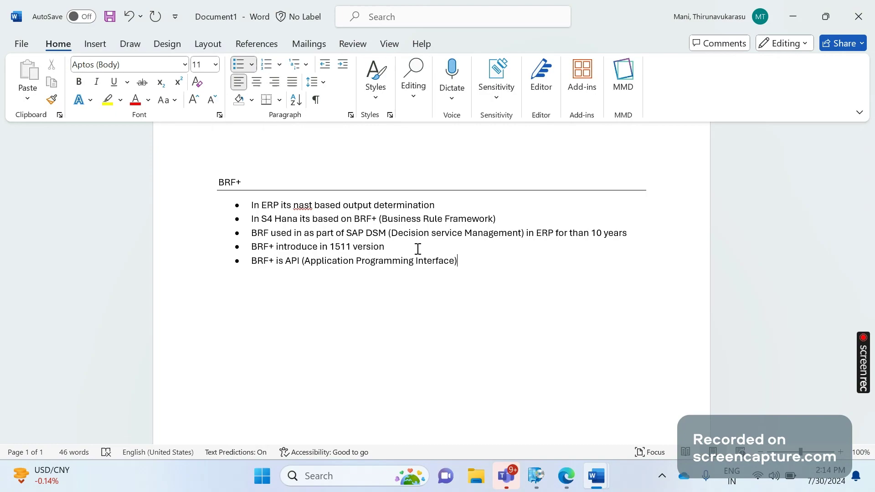
Add a bullet listing BRF+ features: simulation, trace, transport, XML export and import.
{"action": "key", "text": "Return"}
{"action": "type", "text": "Features of BRF+ ar"}
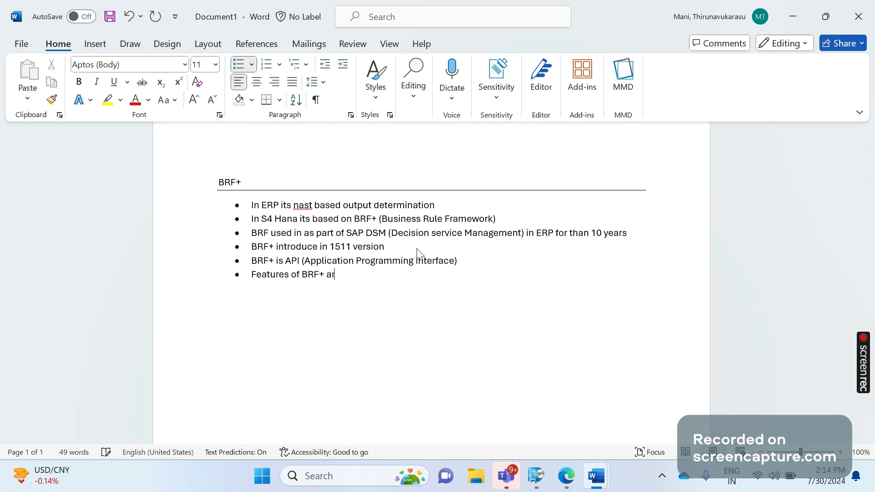
{"action": "type", "text": "e simulation, trace"}
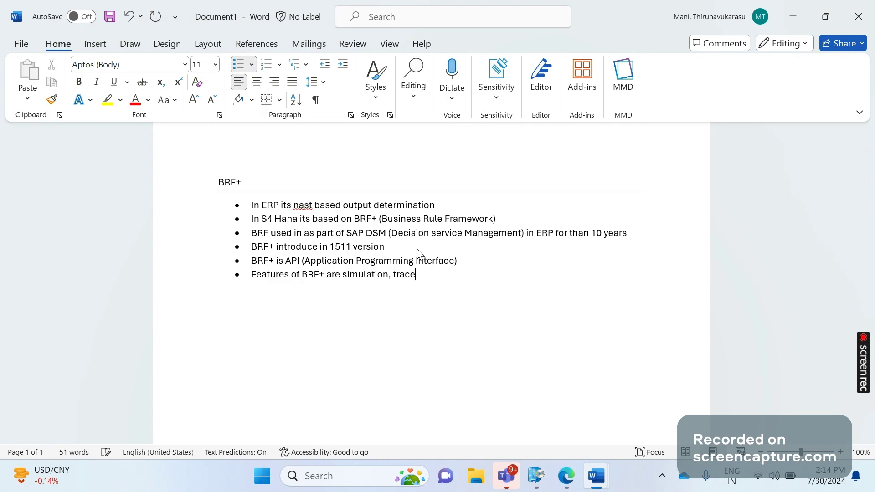
{"action": "type", "text": ", transport, XML export "}
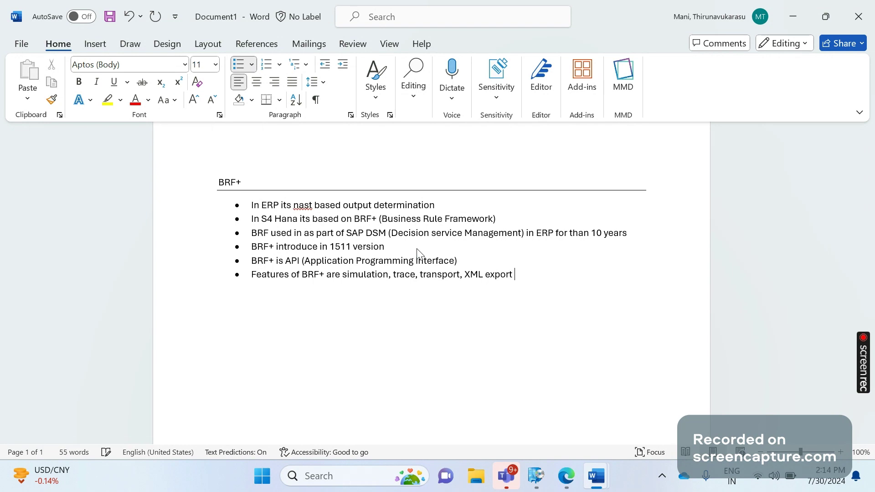
{"action": "type", "text": "and import"}
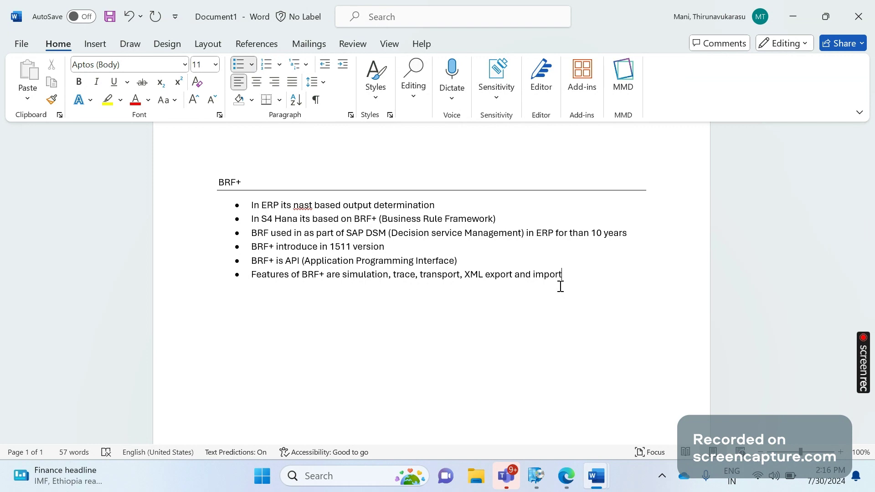
Add a bullet 'SAP ECC system should netweaver 7.02 SP6 or above'.
{"action": "key", "text": "Return"}
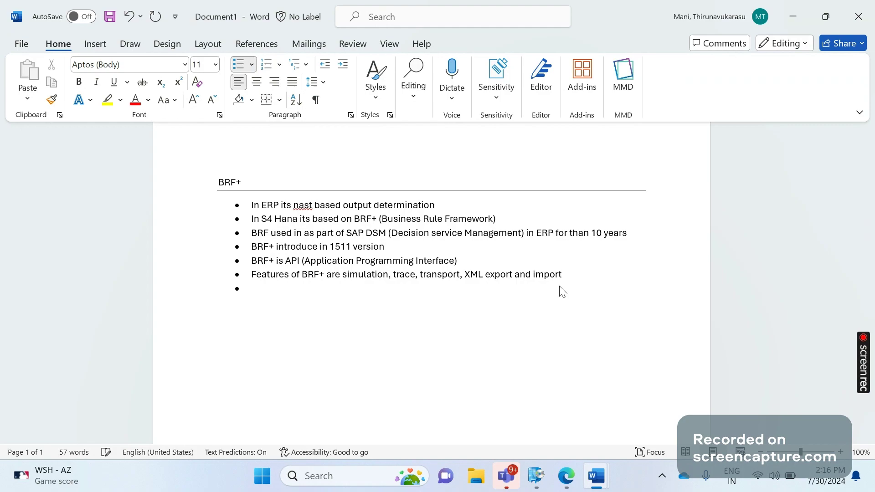
{"action": "type", "text": "SAP ECC system s"}
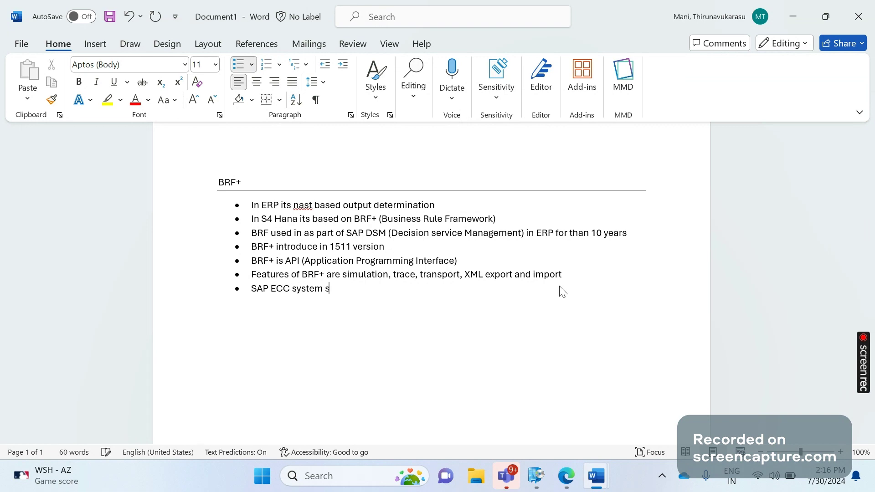
{"action": "type", "text": "hould netweaver "}
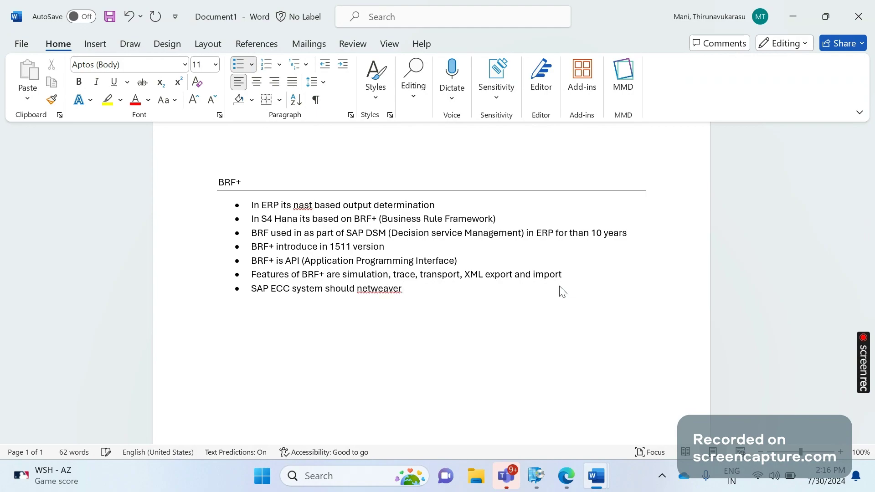
{"action": "type", "text": "7.02 SP6 or above"}
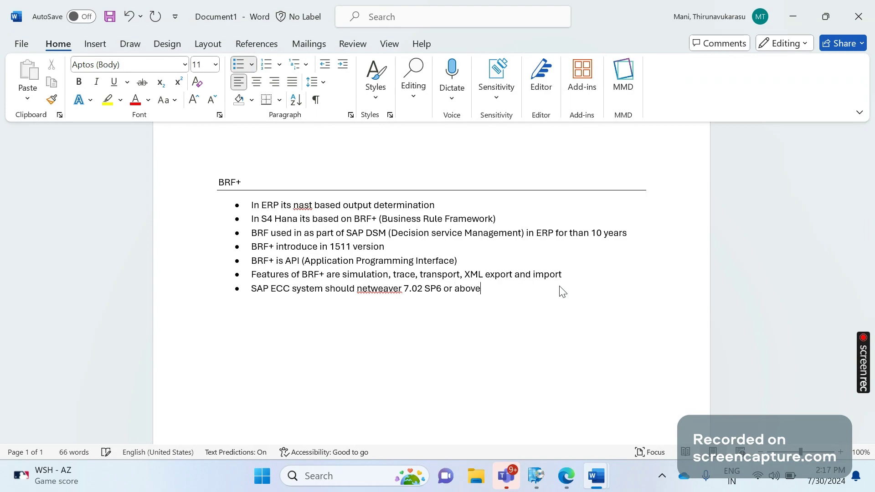
Correct the spelling of 'netweaver' to 'NetWeaver' in the last bullet.
{"action": "left_click", "coordinate": [390, 291]}
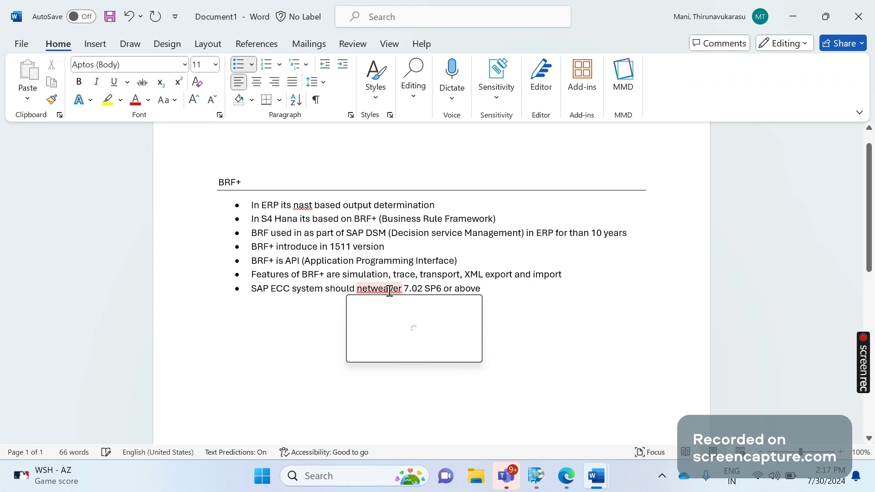
{"action": "left_click", "coordinate": [384, 329]}
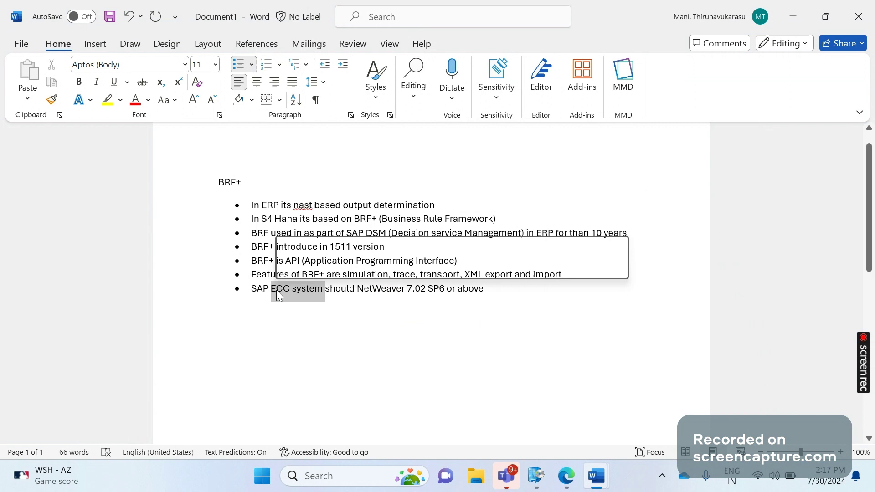
{"action": "left_click", "coordinate": [329, 326]}
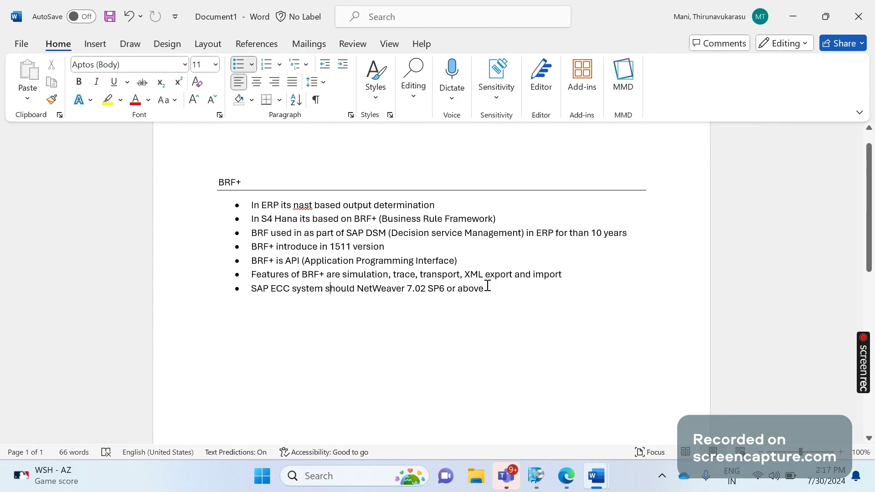
{"action": "left_click_drag", "start_coordinate": [487, 288], "coordinate": [395, 321]}
{"action": "left_click", "coordinate": [394, 321]}
Add a bullet 'Output in s4 hana system will work based on Adobe document server and adobe forms'.
{"action": "left_click_drag", "start_coordinate": [400, 289], "coordinate": [434, 294]}
{"action": "right_click", "coordinate": [433, 292]}
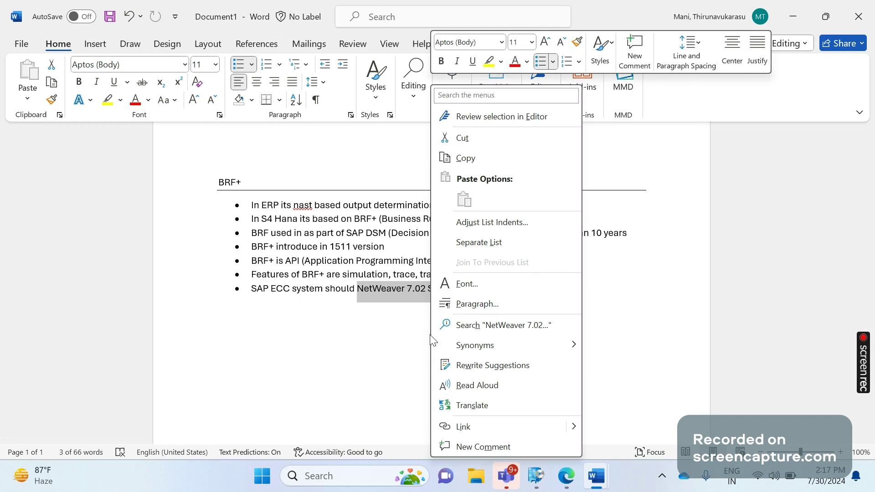
{"action": "left_click", "coordinate": [499, 295]}
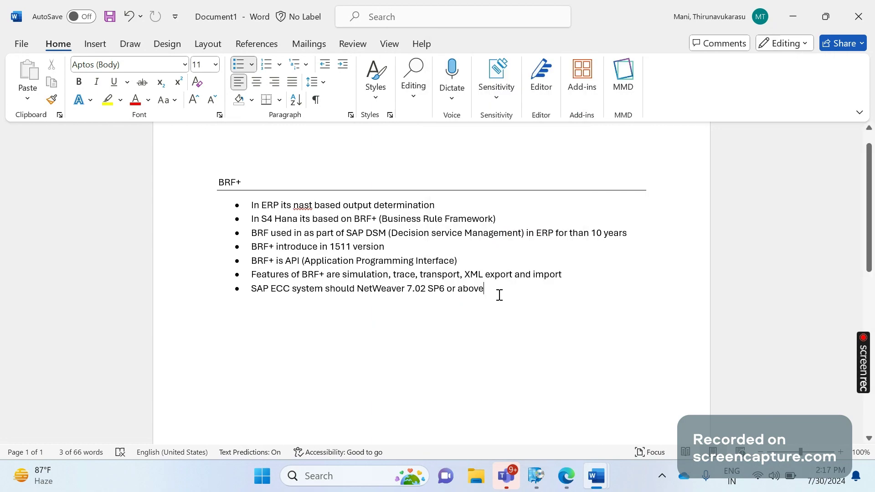
{"action": "key", "text": "Return"}
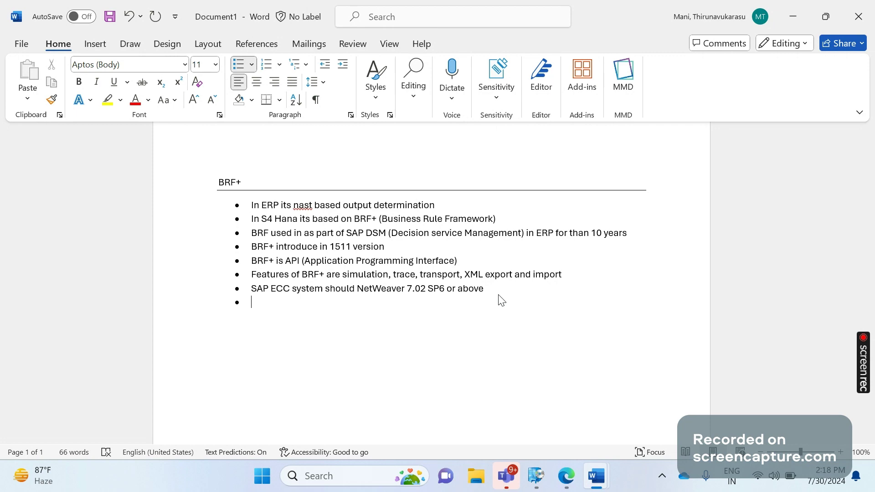
{"action": "type", "text": "Output in s4 hana system "}
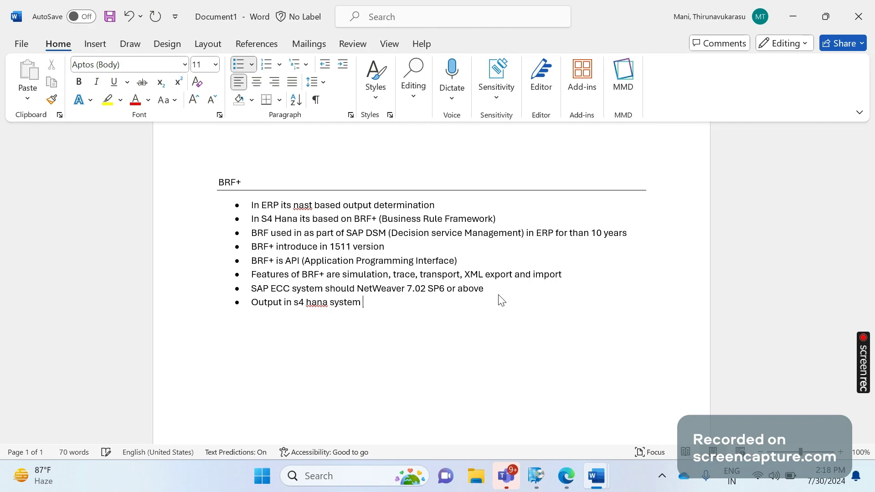
{"action": "type", "text": "will work based on "}
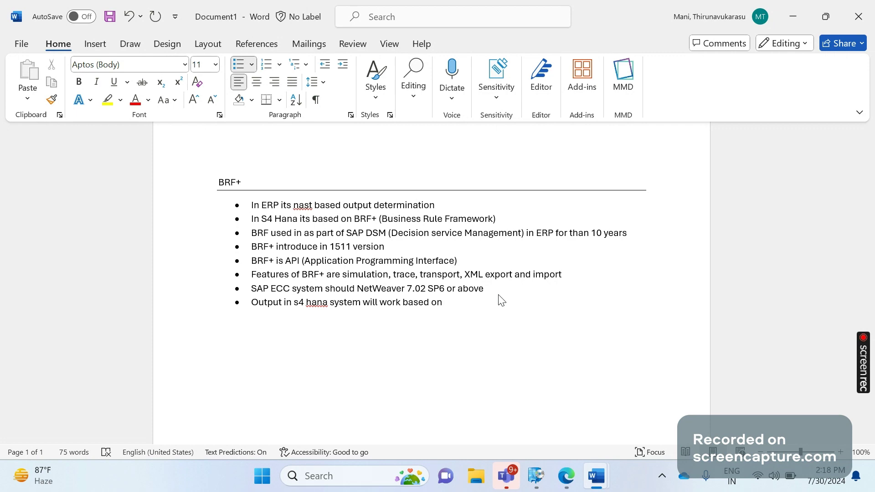
{"action": "type", "text": "Addbe document t"}
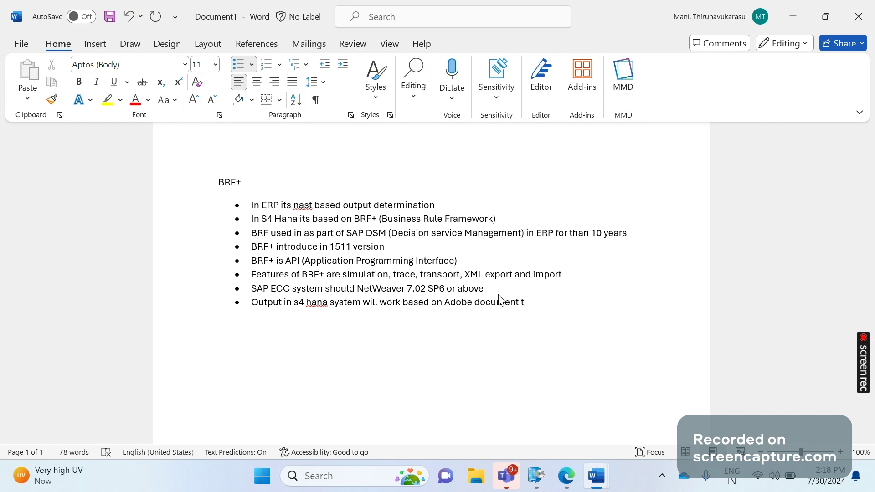
{"action": "key", "text": "BackSpace"}
{"action": "type", "text": "server and adob"}
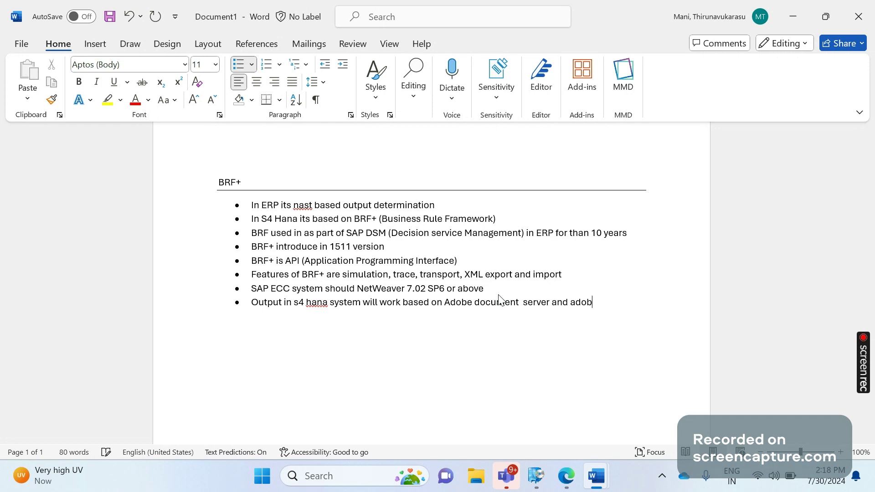
{"action": "type", "text": "e forms"}
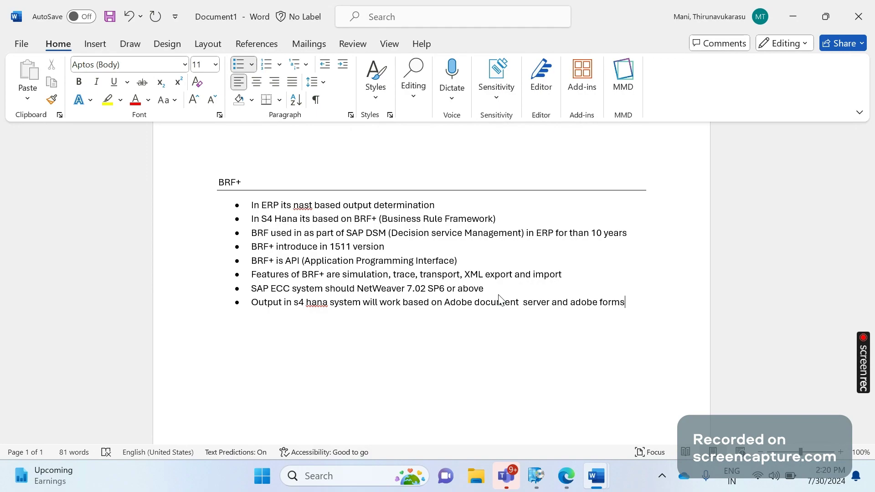
Add the bullet 'BRF+ will support only the mediums like print, email, fax'.
{"action": "key", "text": "Return"}
{"action": "type", "text": "BRF+ will sup"}
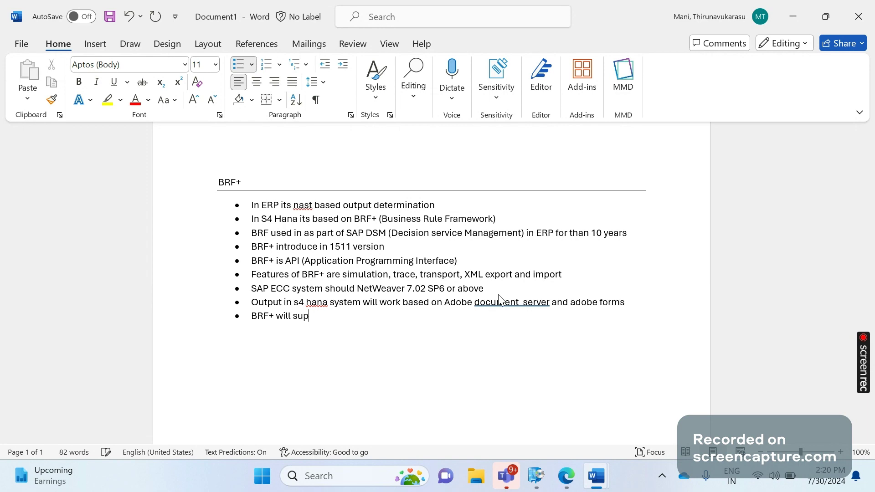
{"action": "type", "text": "port only th"}
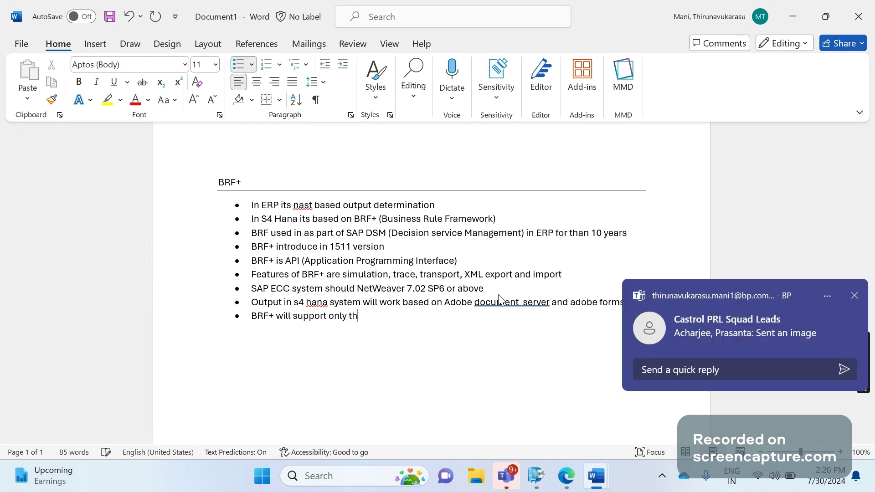
{"action": "type", "text": "e"}
{"action": "left_click", "coordinate": [855, 295]}
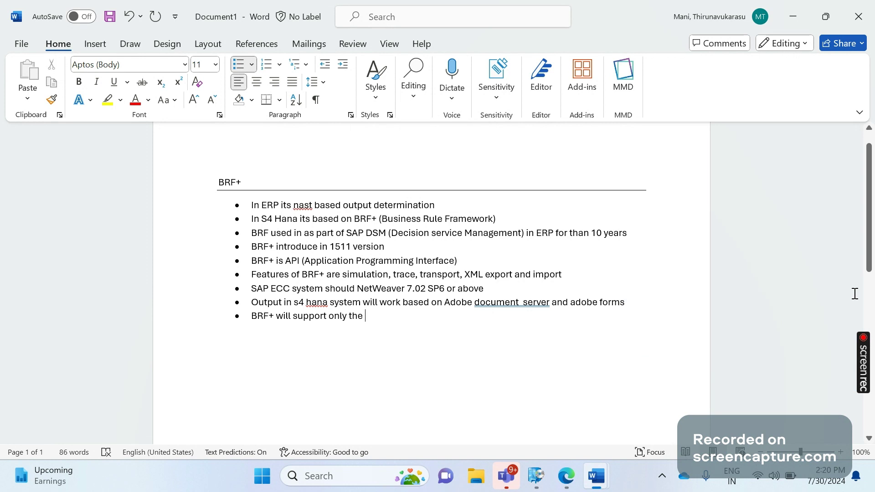
{"action": "type", "text": "mediu"}
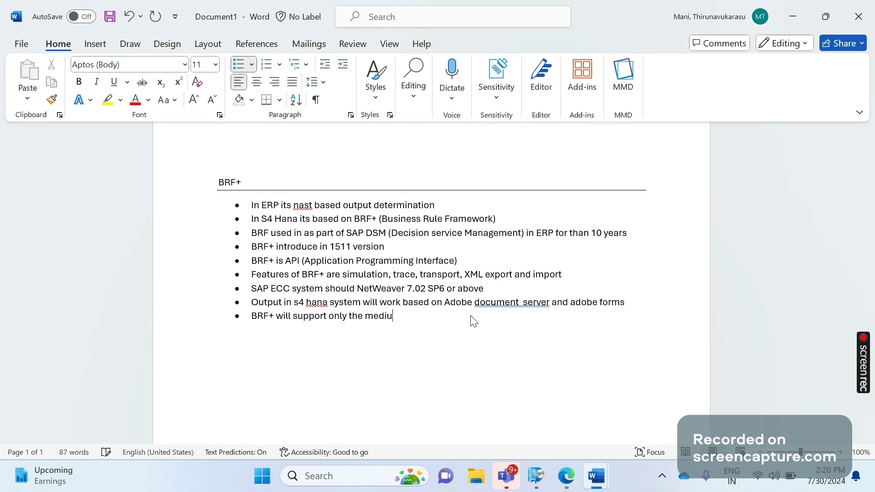
{"action": "type", "text": "ms like print, email"}
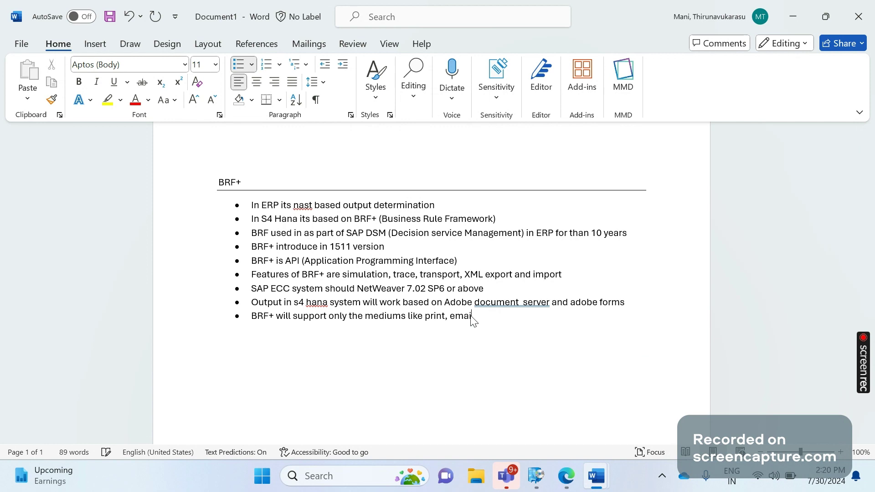
{"action": "type", "text": ", fax"}
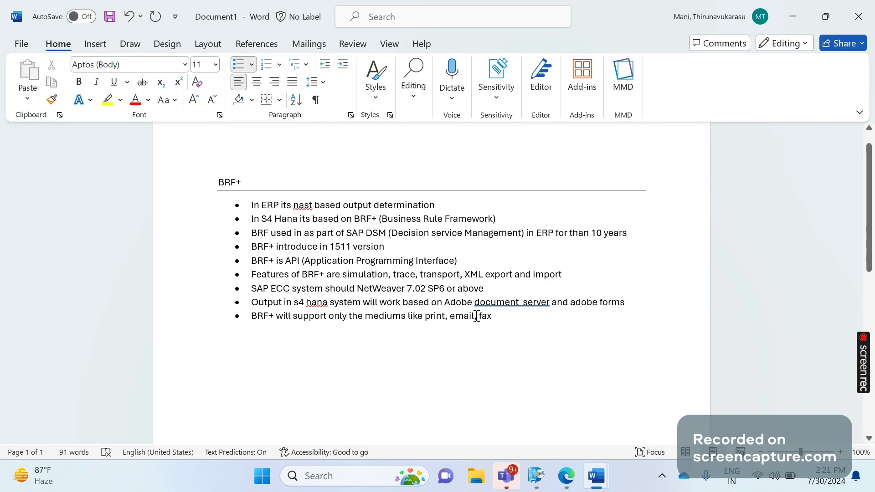
Under the mediums bullet, add an indented sub-bullet reading 'Medium 6, 8, A, T'.
{"action": "key", "text": "Return"}
{"action": "key", "text": "Tab"}
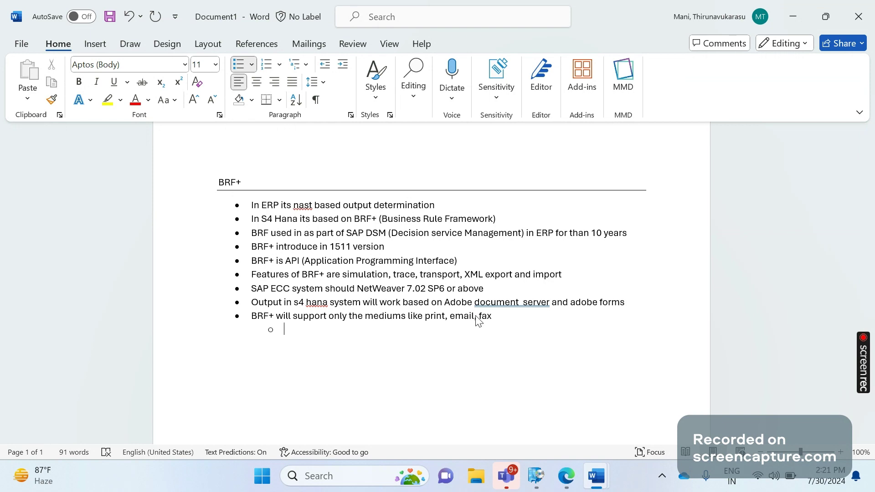
{"action": "type", "text": "medium"}
{"action": "type", "text": " 6 "}
{"action": "type", "text": "20n;t"}
{"action": "key", "text": "BackSpace"}
{"action": "key", "text": "BackSpace"}
{"action": "key", "text": "BackSpace"}
{"action": "key", "text": "BackSpace"}
{"action": "key", "text": "BackSpace"}
{"action": "type", "text": "won't be sup"}
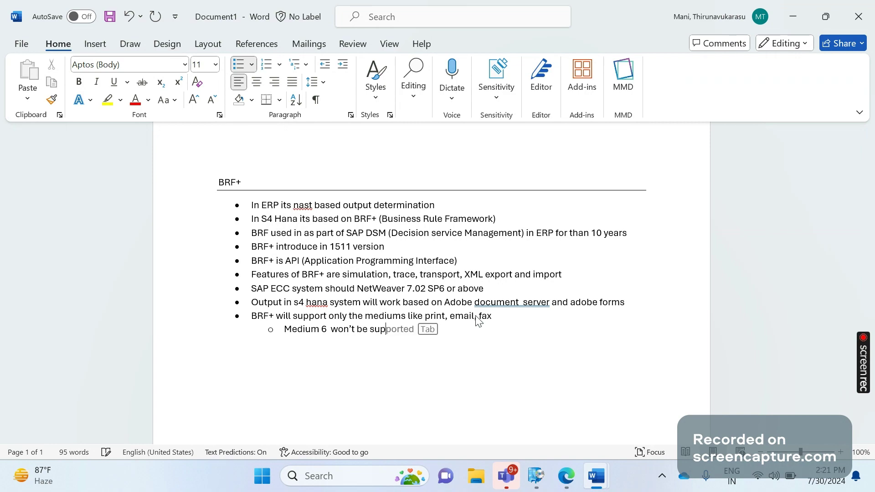
{"action": "key", "text": "BackSpace"}
{"action": "key", "text": "BackSpace"}
{"action": "key", "text": "BackSpace"}
{"action": "key", "text": "BackSpace"}
{"action": "key", "text": "BackSpace"}
{"action": "key", "text": "BackSpace"}
{"action": "key", "text": "BackSpace"}
{"action": "key", "text": "BackSpace"}
{"action": "key", "text": "BackSpace"}
{"action": "key", "text": "BackSpace"}
{"action": "key", "text": "BackSpace"}
{"action": "key", "text": "BackSpace"}
{"action": "key", "text": "BackSpace"}
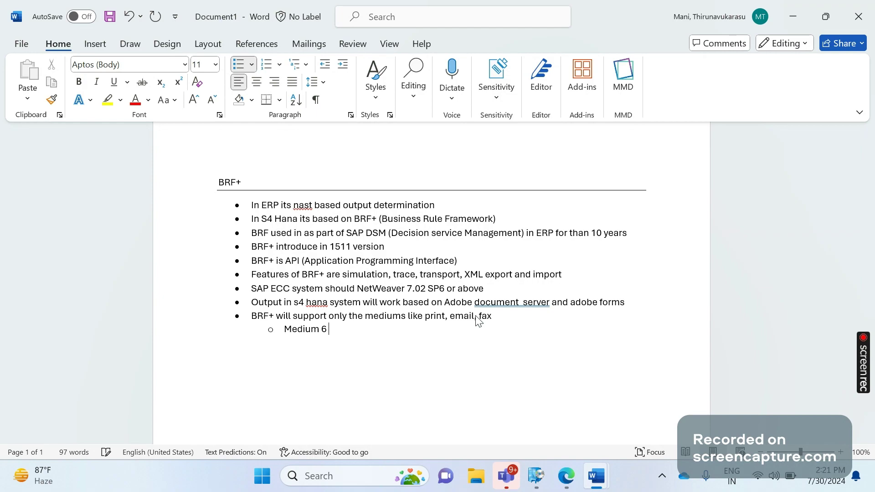
{"action": "key", "text": "BackSpace"}
{"action": "type", "text": ", 8, A, T"}
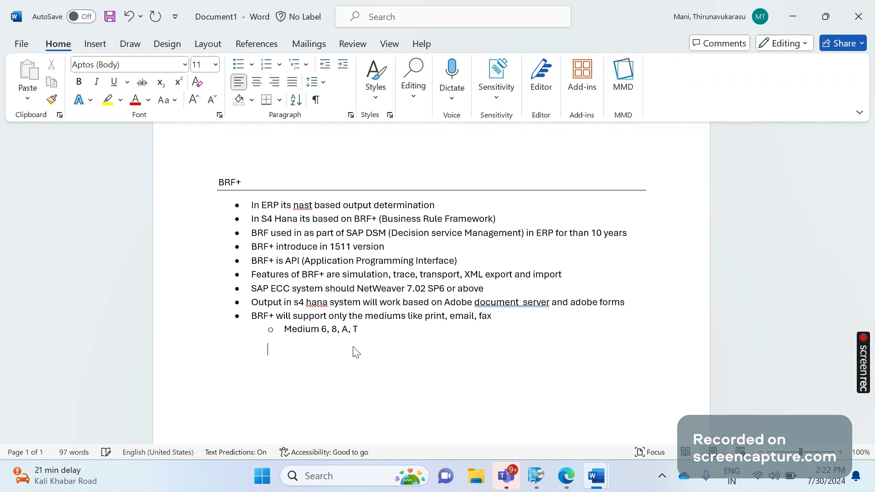
Make the empty line a round bullet reading 'There is no tool available convert nast based output data to S4hana'.
{"action": "left_click", "coordinate": [249, 60]}
{"action": "left_click", "coordinate": [255, 113]}
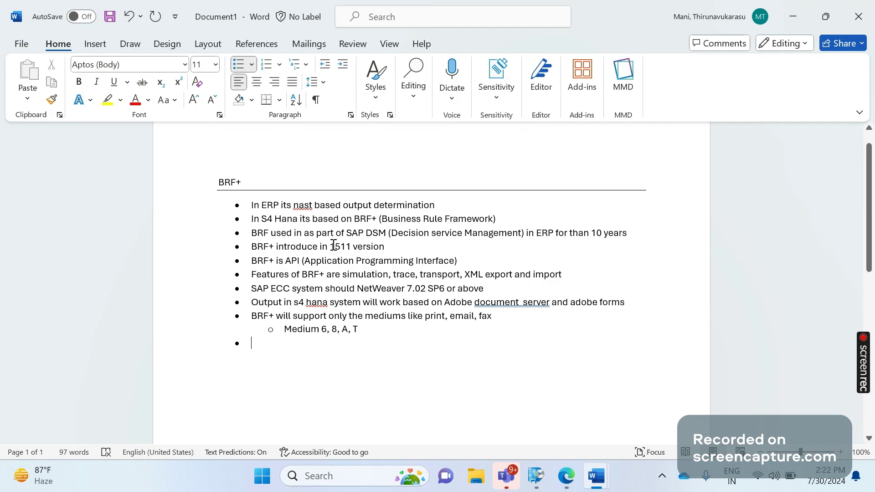
{"action": "type", "text": "There i"}
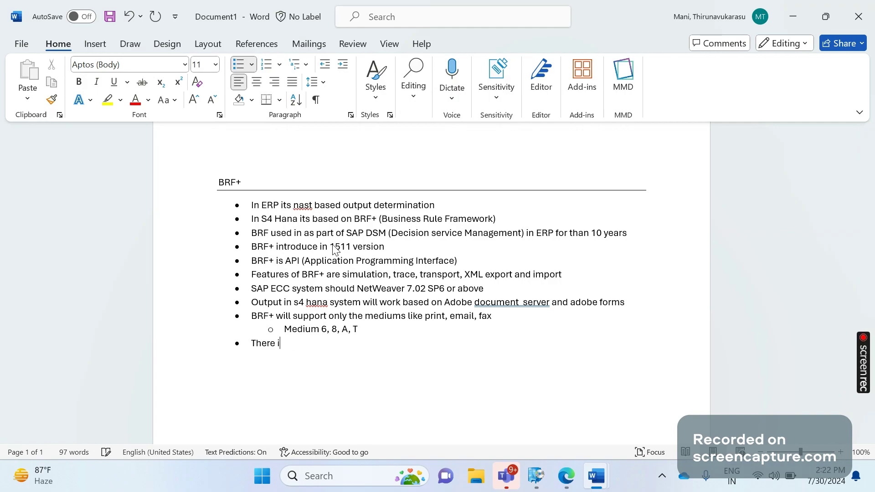
{"action": "type", "text": " sn"}
{"action": "key", "text": "BackSpace"}
{"action": "key", "text": "BackSpace"}
{"action": "key", "text": "BackSpace"}
{"action": "key", "text": "BackSpace"}
{"action": "type", "text": "is no t"}
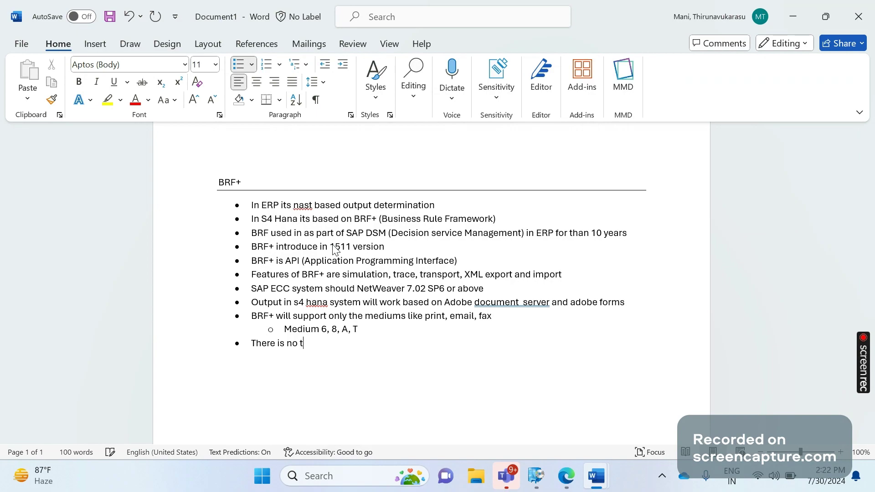
{"action": "type", "text": "ool a"}
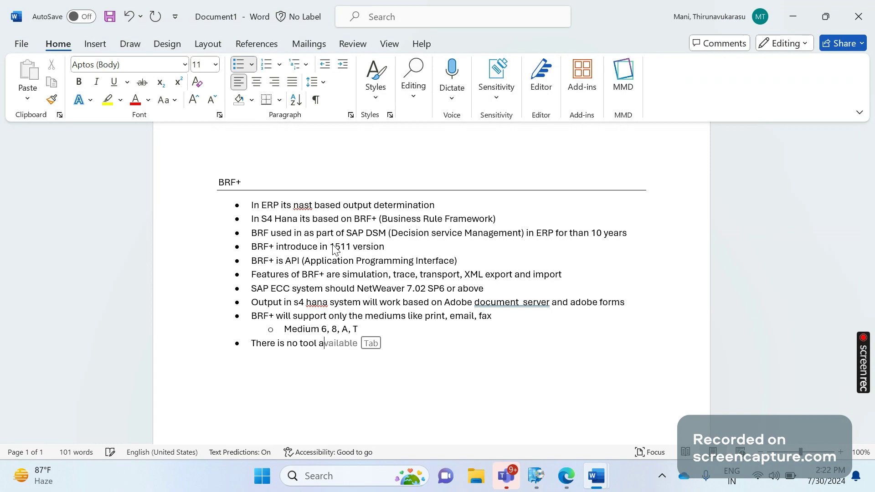
{"action": "key", "text": "Tab"}
{"action": "type", "text": "convert"}
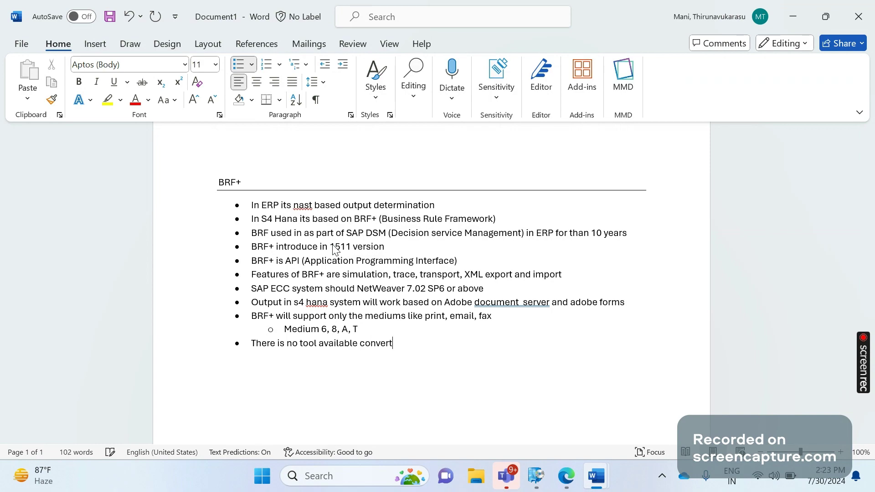
{"action": "type", "text": " nast based output"}
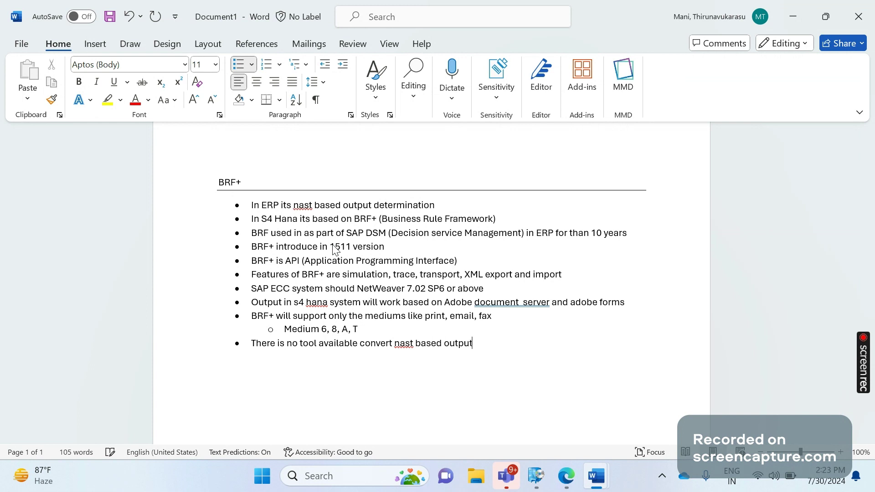
{"action": "type", "text": " data to S4hana"}
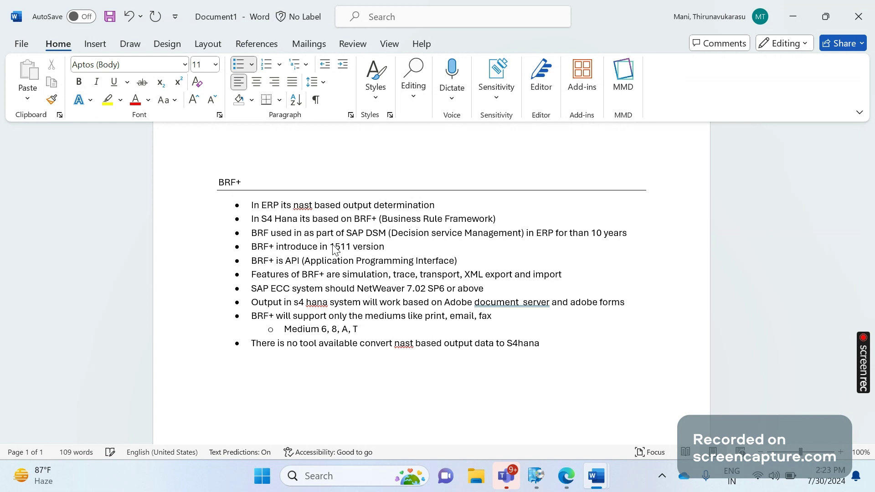